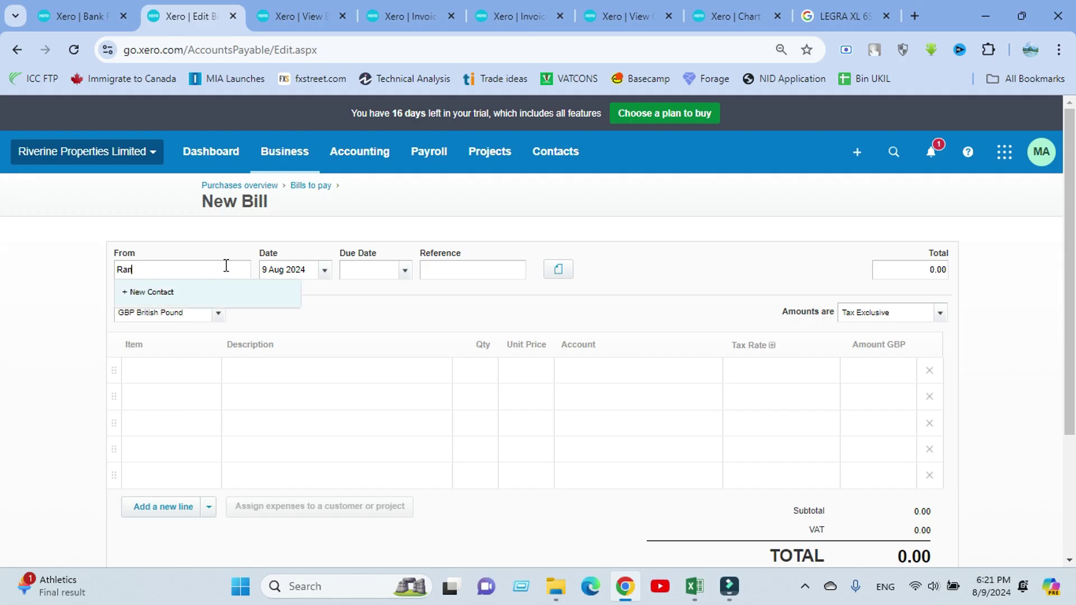
Step: Set the bill's supplier to Rangs Electronics Ltd. and its date to 05/03/2020, copied from cell B2 of the Excel invoice list
type("gs Electronics Ltd")
left_click(312, 276)
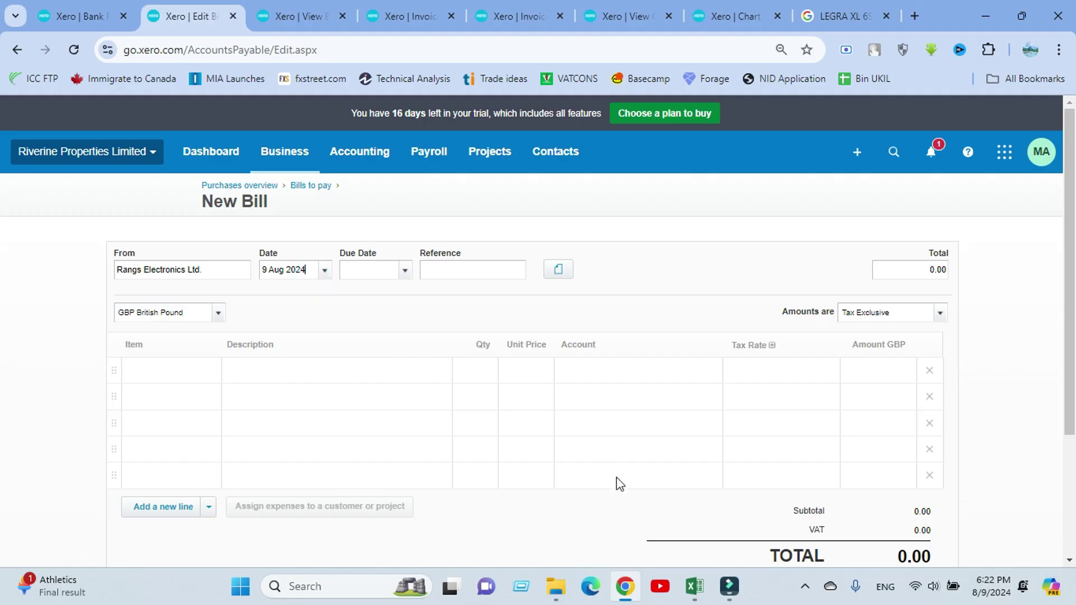
left_click(694, 587)
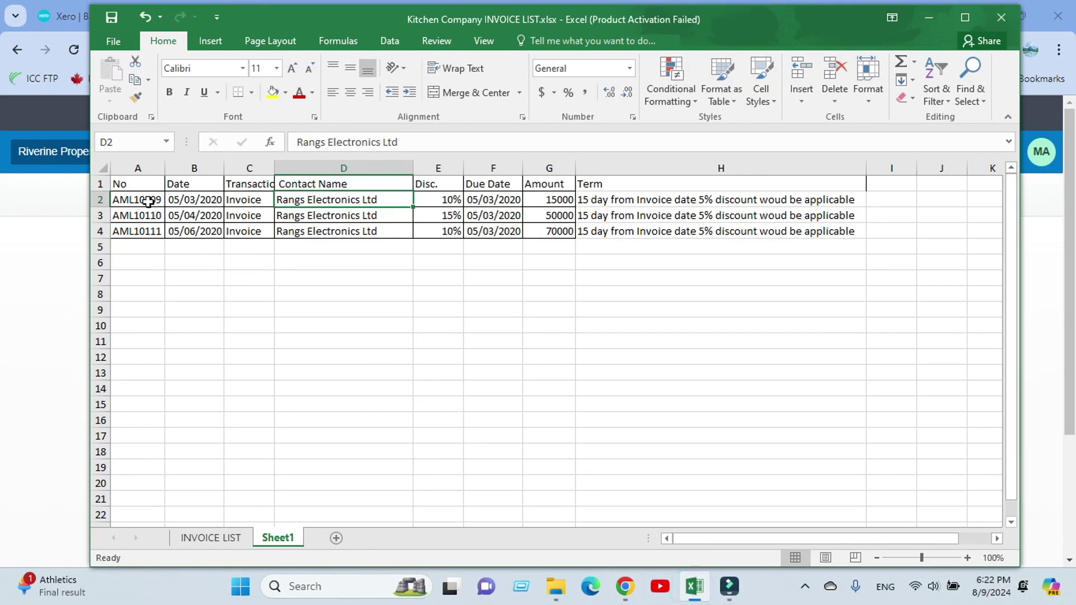
left_click(212, 200)
key("ctrl+c")
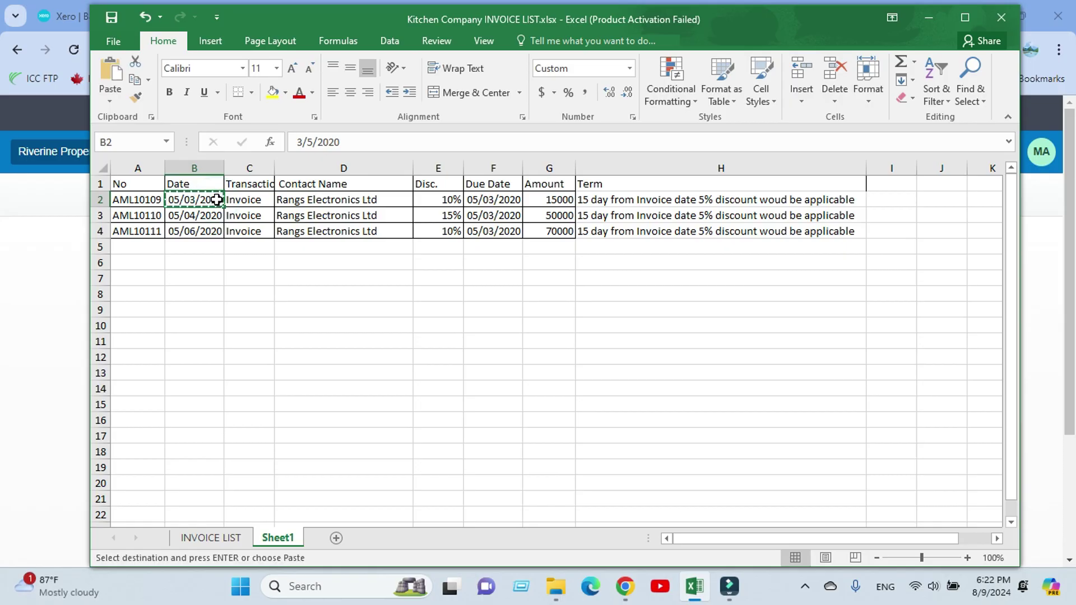
key("alt+Tab")
left_click_drag(304, 269, 259, 280)
key("ctrl+v")
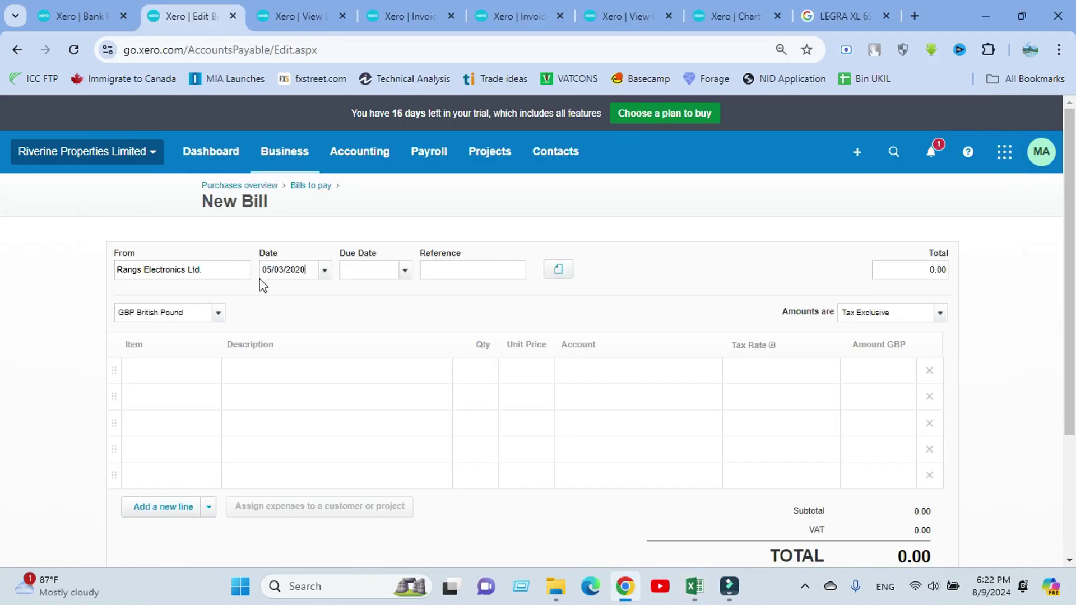
left_click(311, 303)
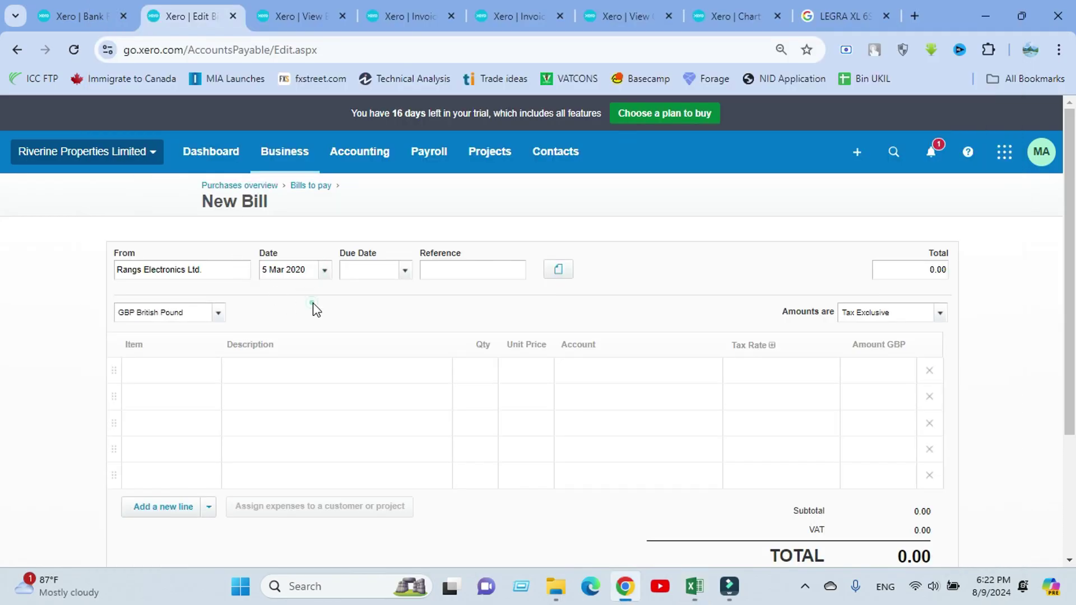
Step: Copy the due date 05/03/2020 from cell F2 of the Excel invoice list into the bill's Due Date
left_click(382, 274)
key("alt+Tab")
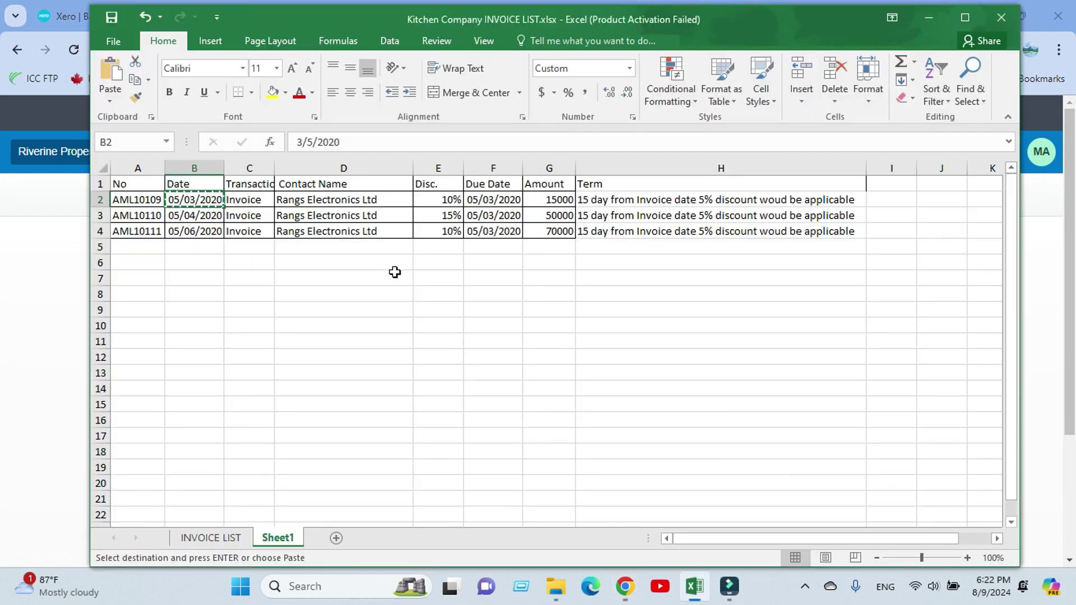
left_click(491, 202)
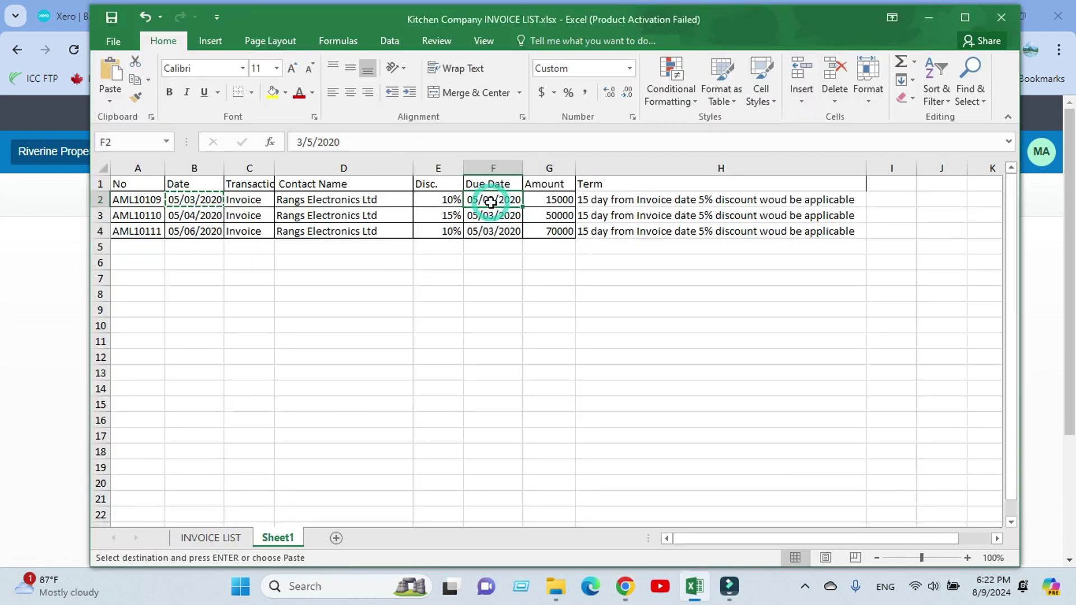
key("ctrl+c")
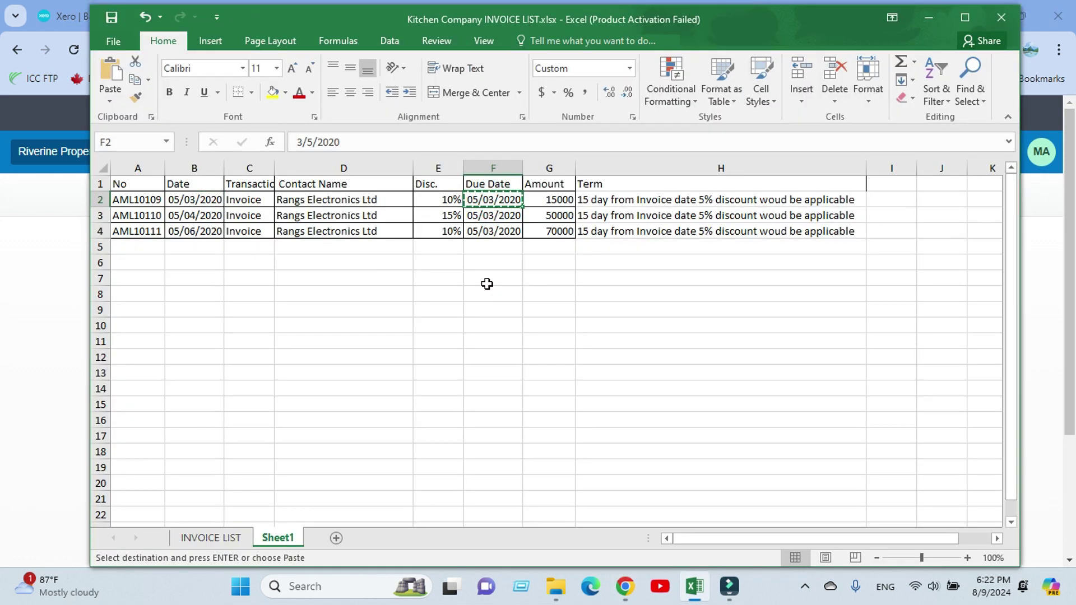
key("alt+Tab")
left_click(369, 274)
key("ctrl+v")
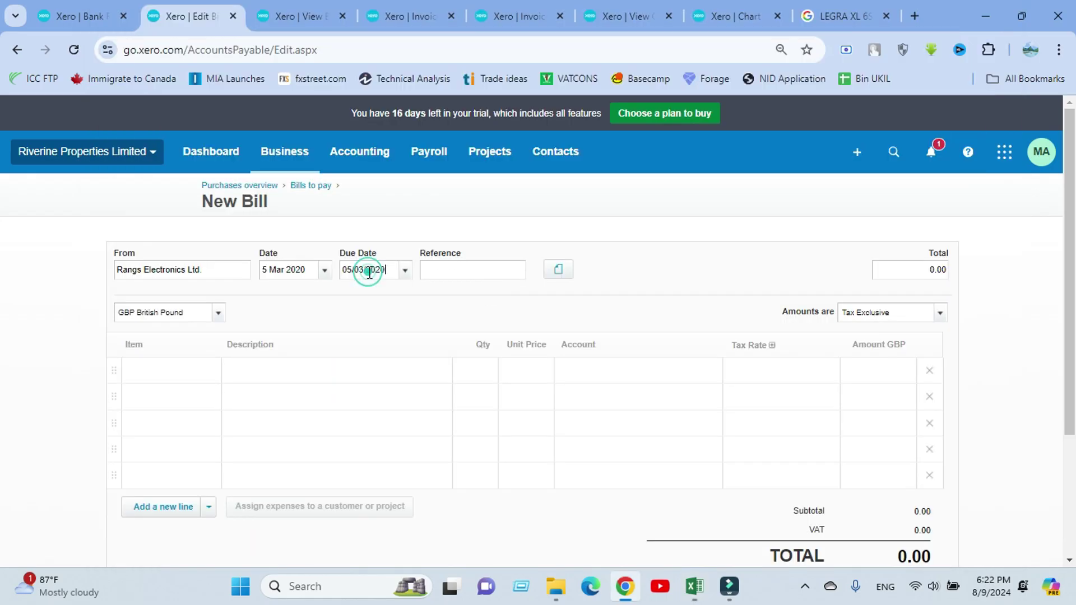
left_click(368, 309)
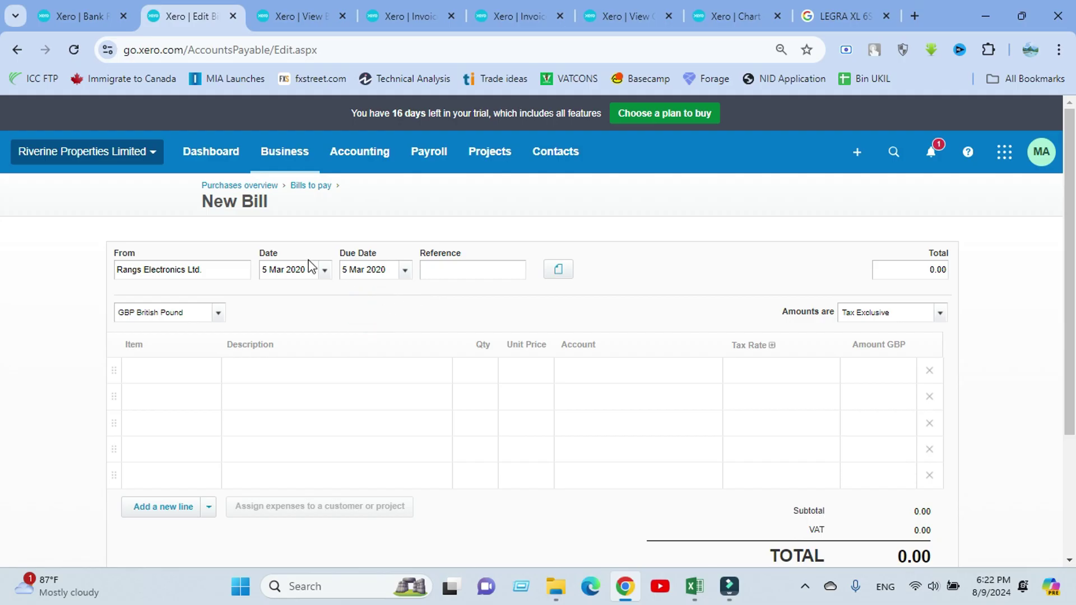
Step: Check the due date in the Excel invoice list and set the bill's Due Date to 4 Apr 2020 by entering +30
key("alt+Tab")
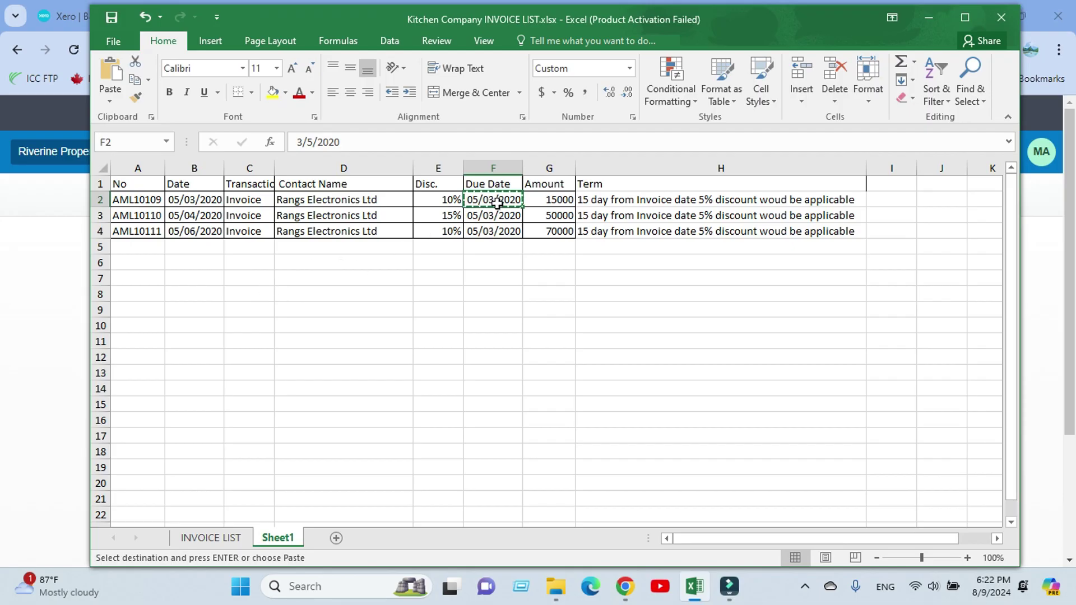
key("alt+Tab")
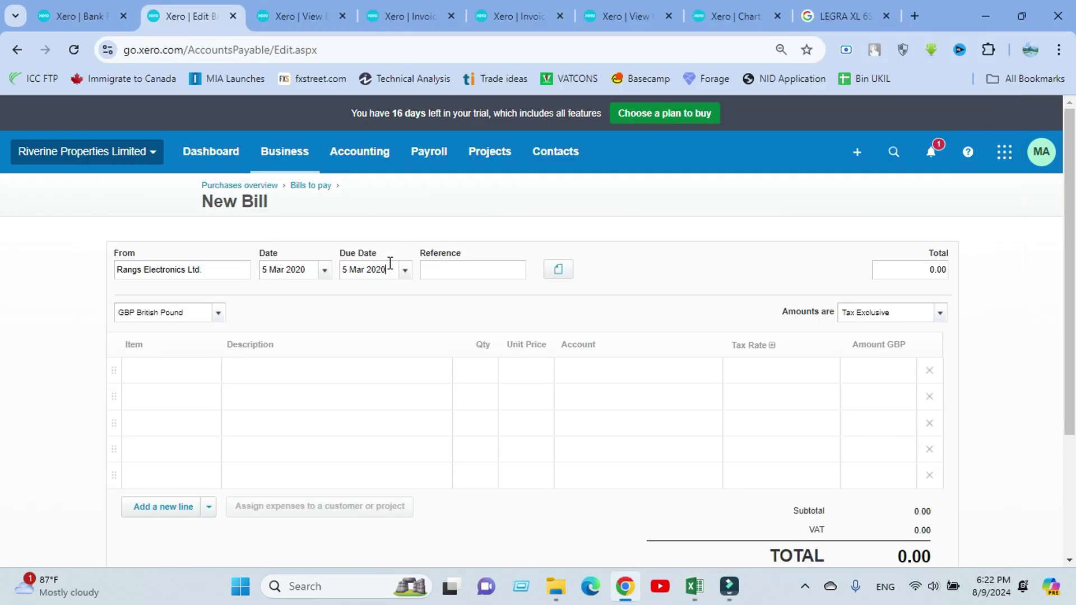
key("ctrl+a")
type("+30")
key("Tab")
left_click(338, 308)
Step: Copy the first invoice's number from cell A2 of the Excel invoice list into the bill's Reference
key("alt+Tab")
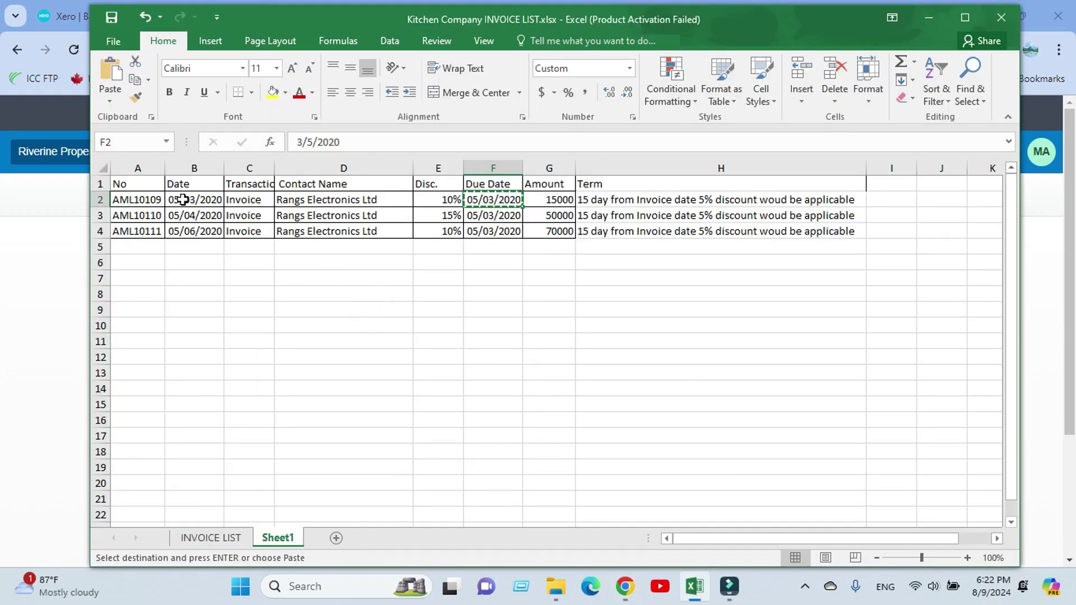
left_click(147, 200)
key("ctrl+c")
key("alt+Tab")
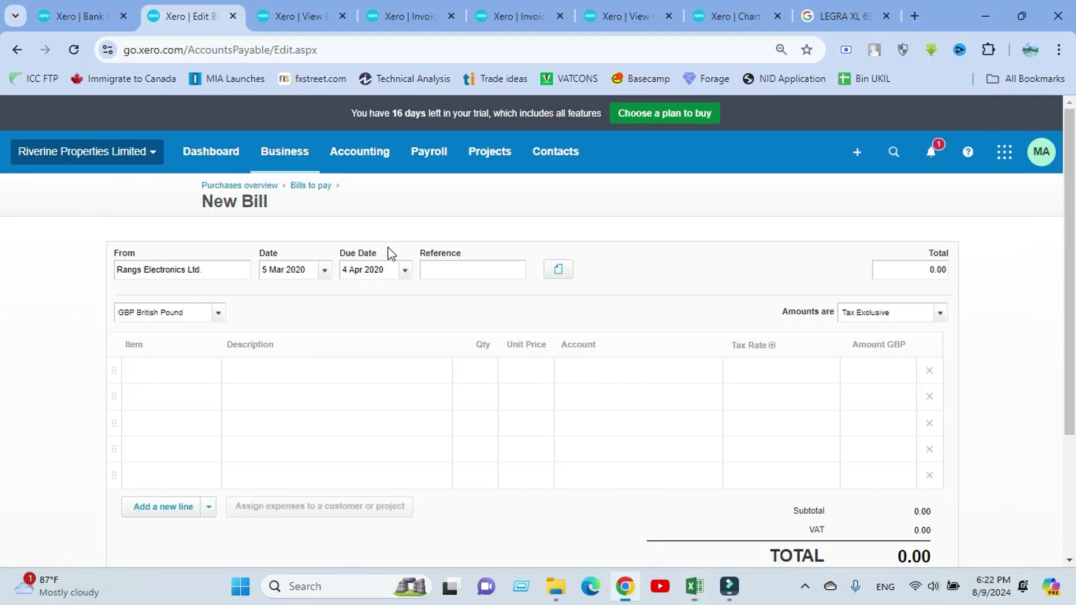
left_click(468, 263)
key("ctrl+v")
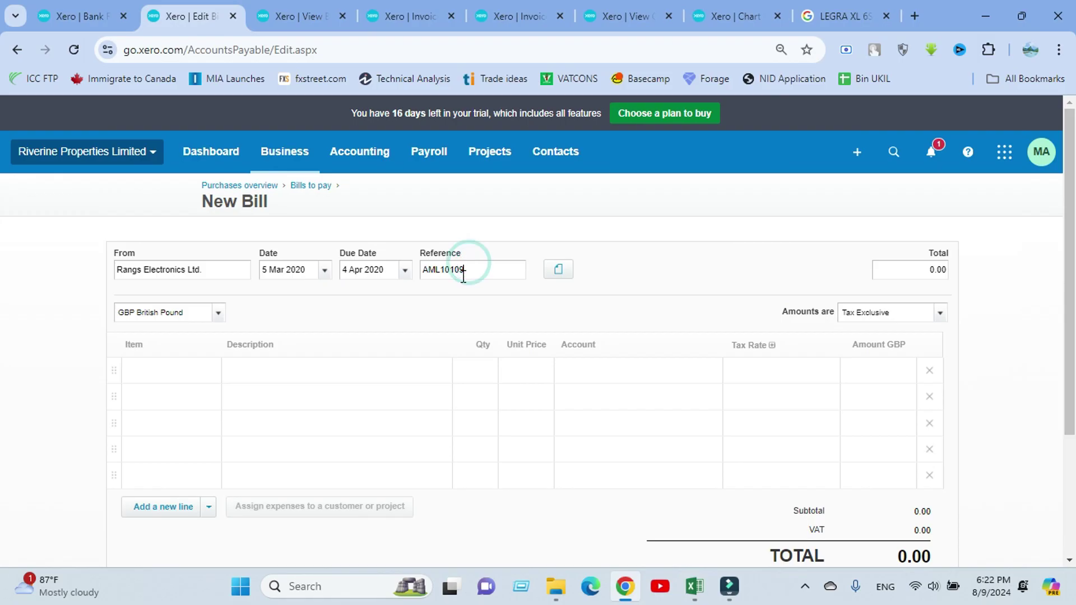
Step: Fill the first bill line with the description Microwave Oven, quantity 1 and unit price 40000
left_click(292, 374)
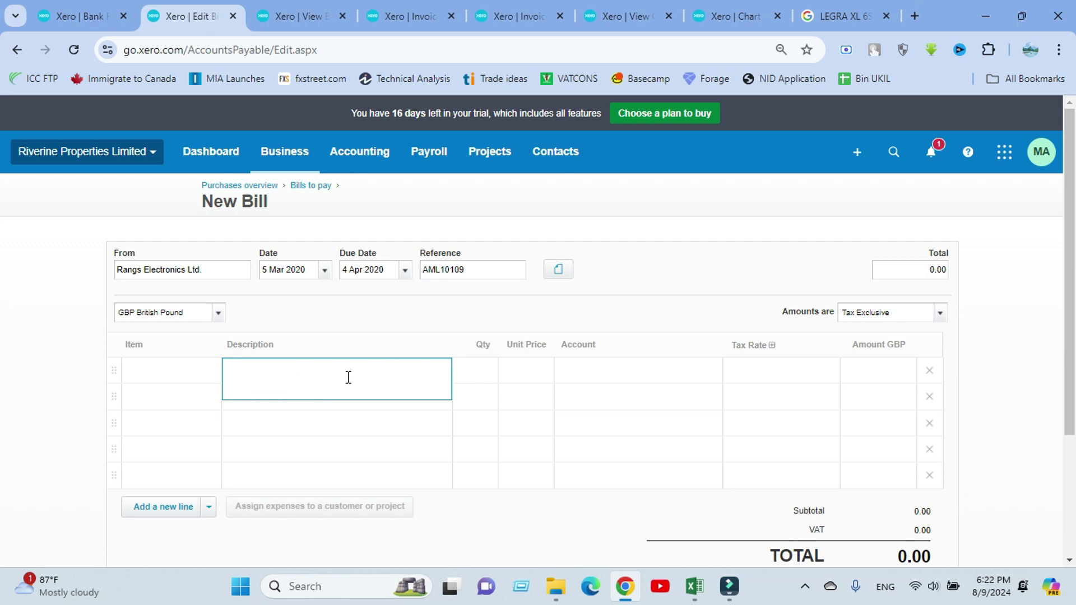
type("Microwave Oven")
left_click(386, 325)
left_click(472, 369)
type("1")
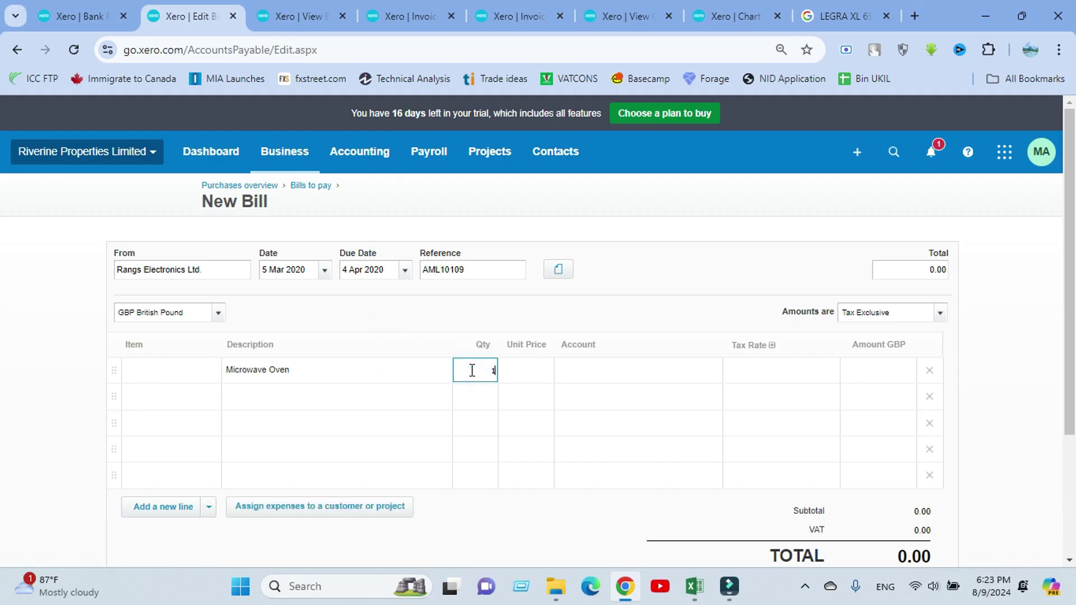
left_click(539, 374)
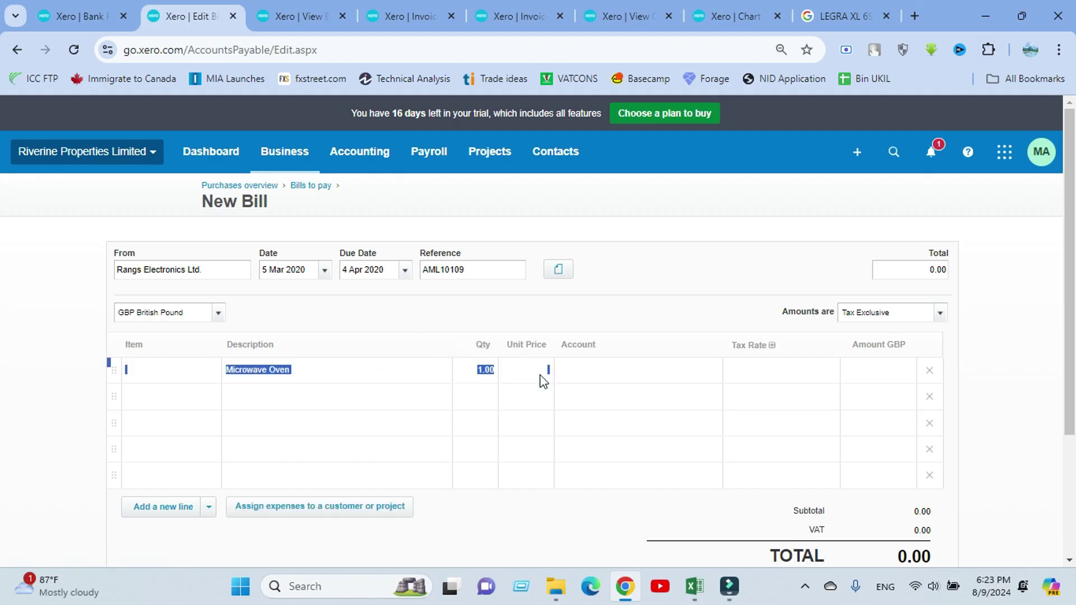
left_click(540, 375)
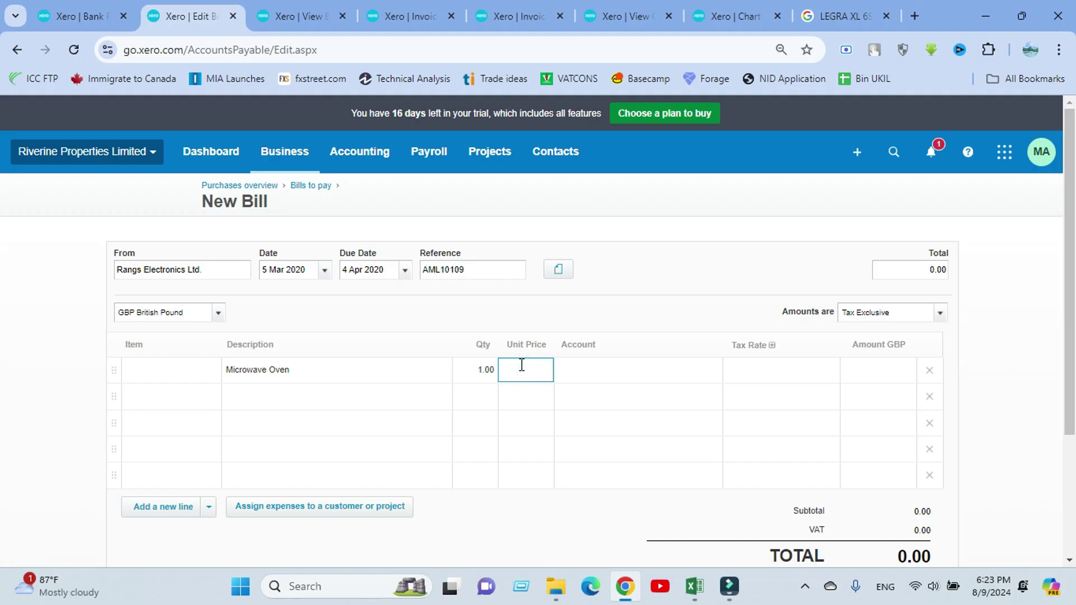
type("40000")
Step: Assign the Microwave Oven line to the account 710 - Office Equipment
left_click(611, 369)
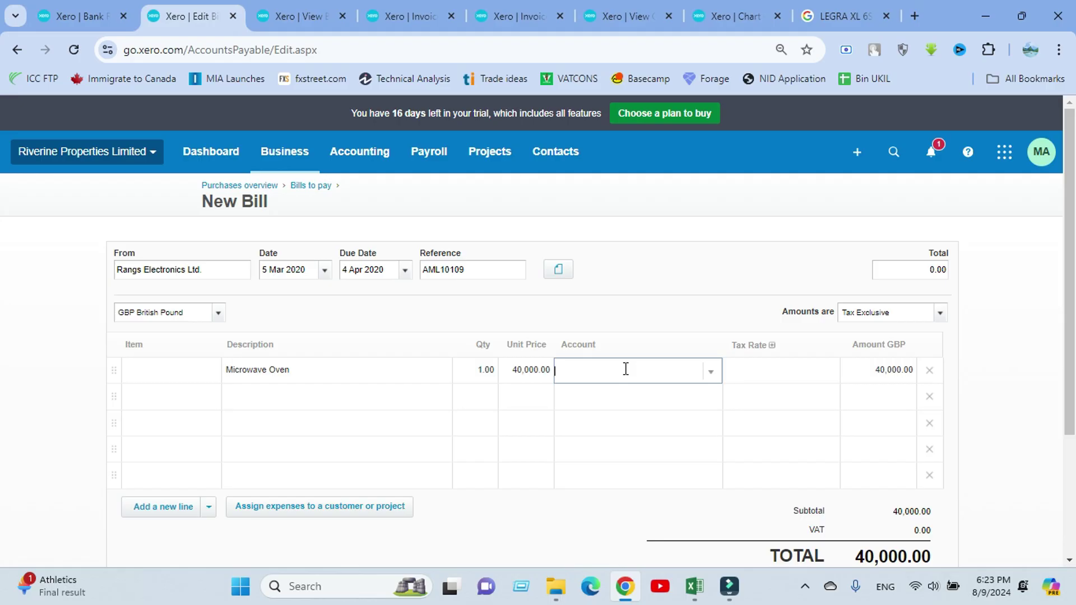
type("office")
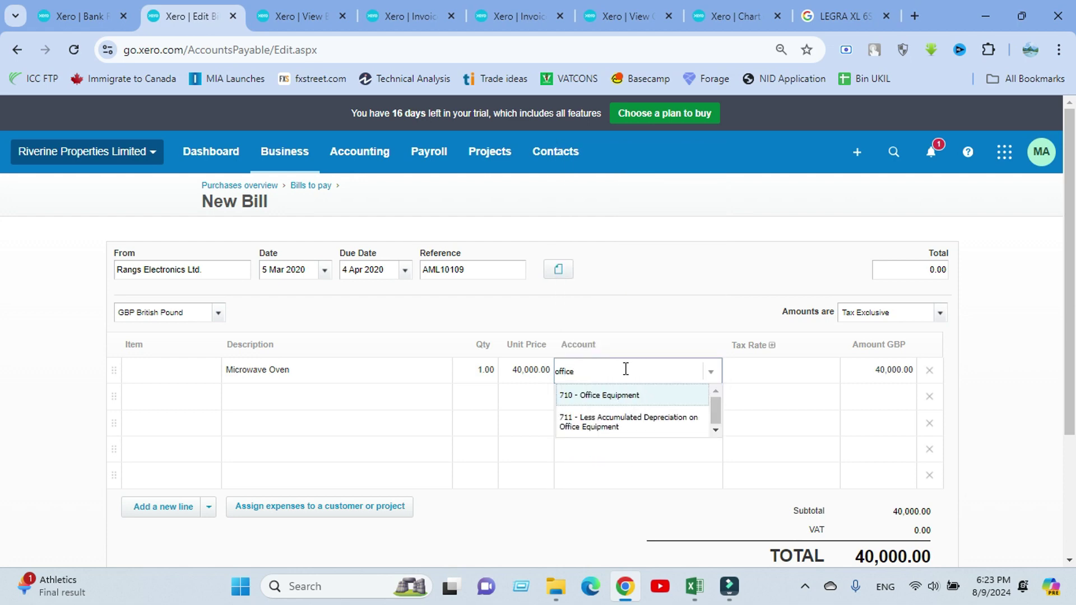
left_click(610, 396)
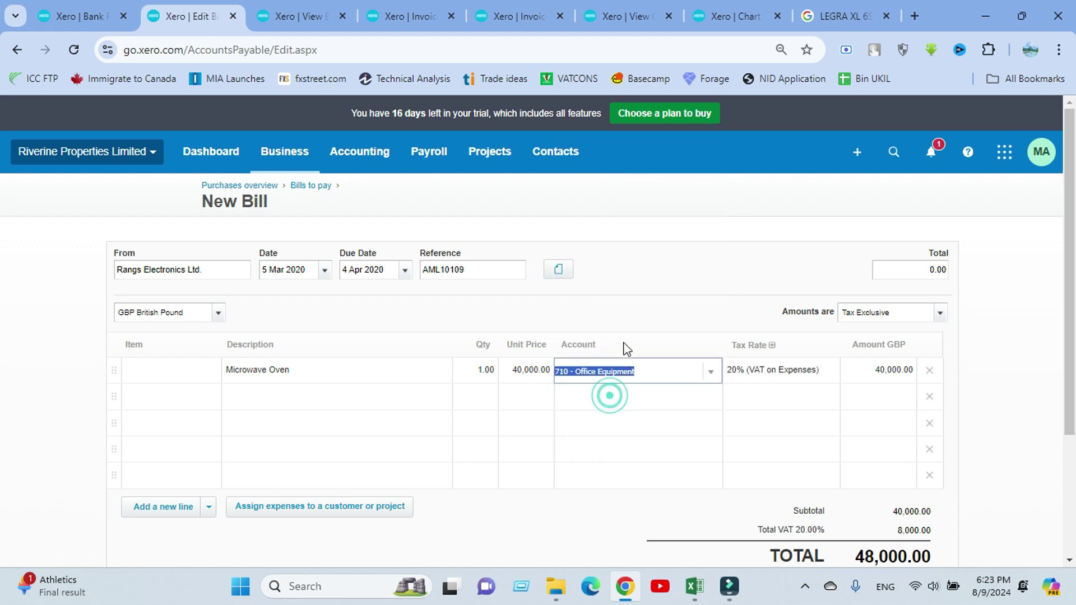
left_click(650, 293)
Step: Set the tax rate of the Microwave Oven line to No VAT
left_click(780, 371)
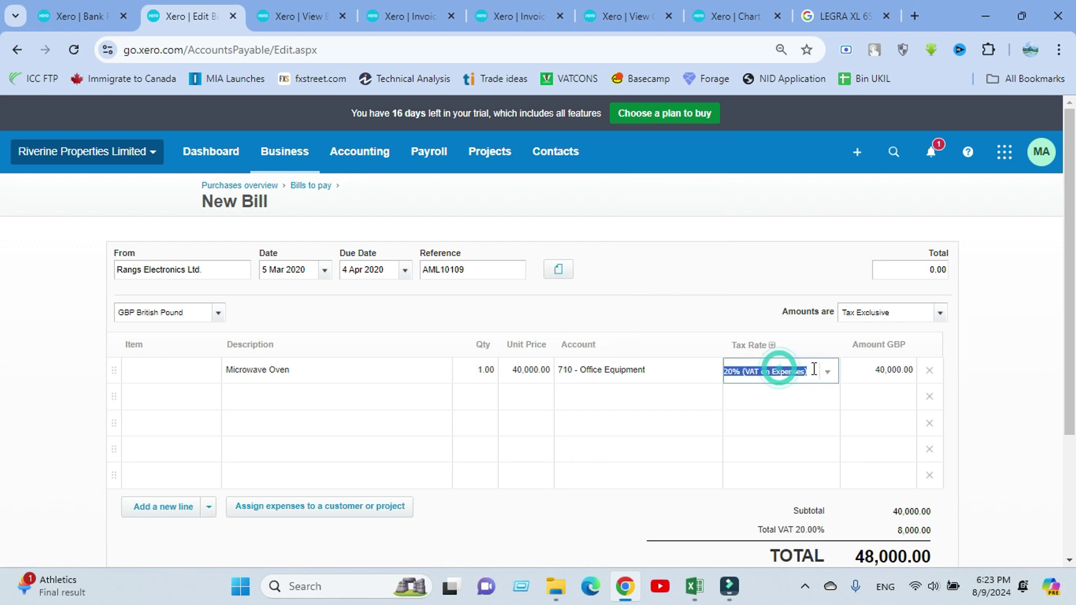
left_click(826, 371)
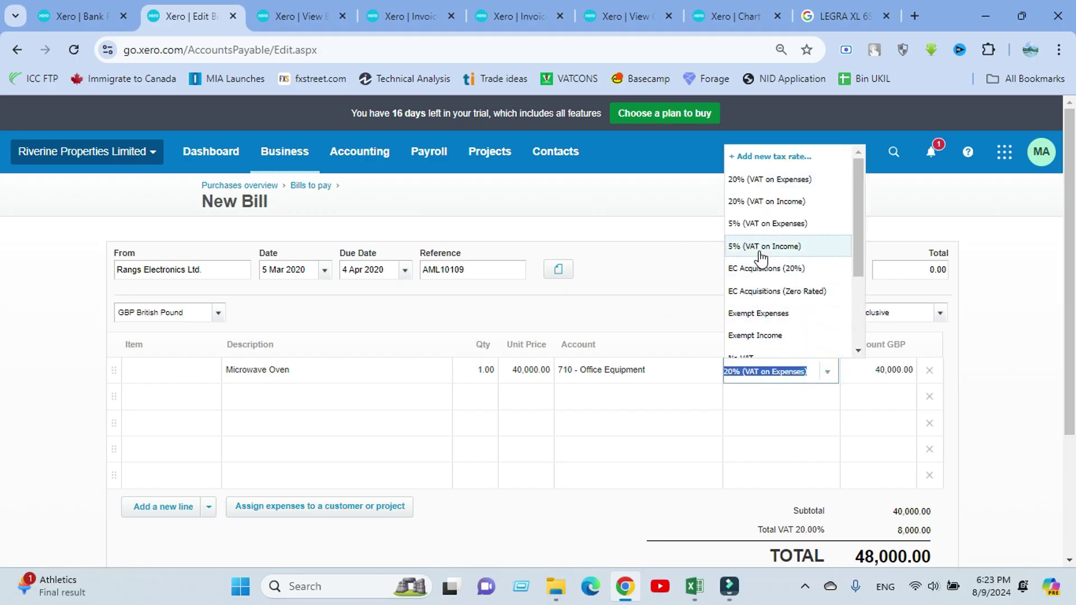
scroll(762, 255, "down", 1)
left_click(751, 283)
left_click(709, 274)
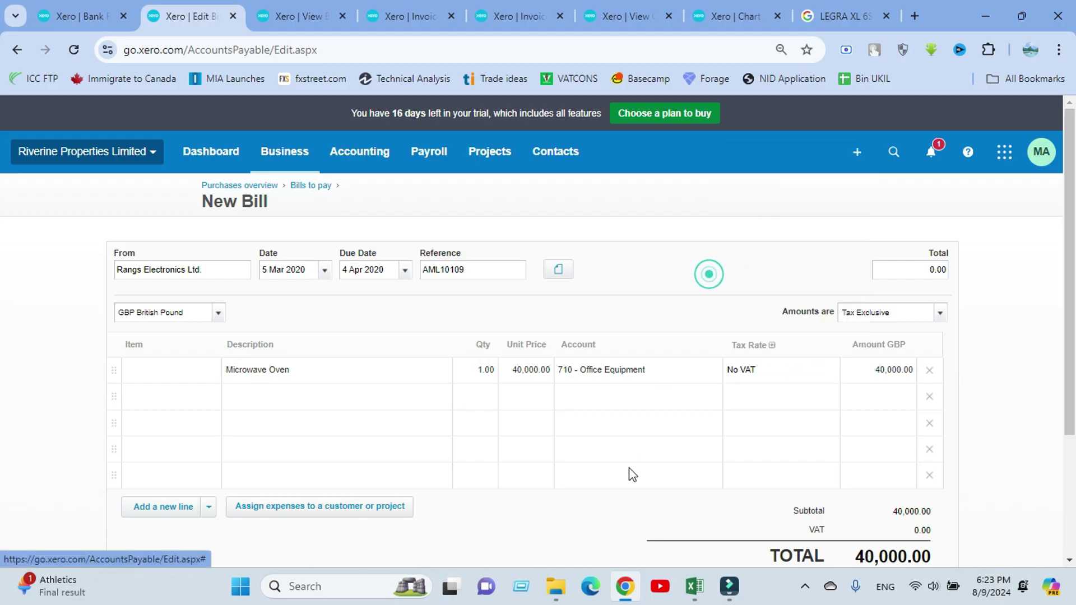
left_click(594, 498)
left_click(646, 268)
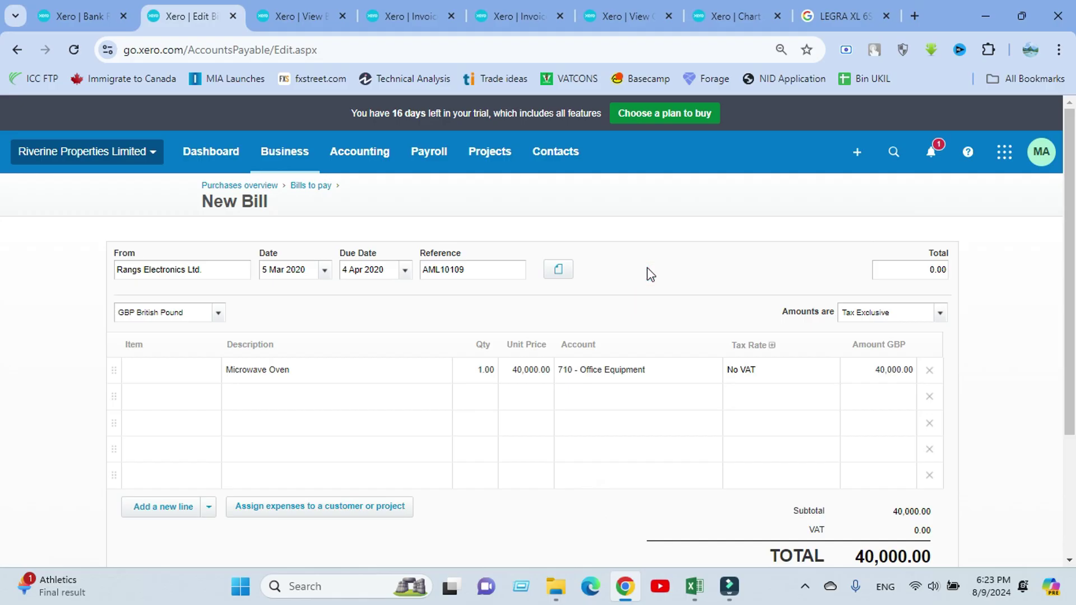
left_click(722, 238)
Step: Switch to the Excel invoice list, set the first invoice's amount in G2 to 40000, and return to the bill in Xero
left_click(694, 587)
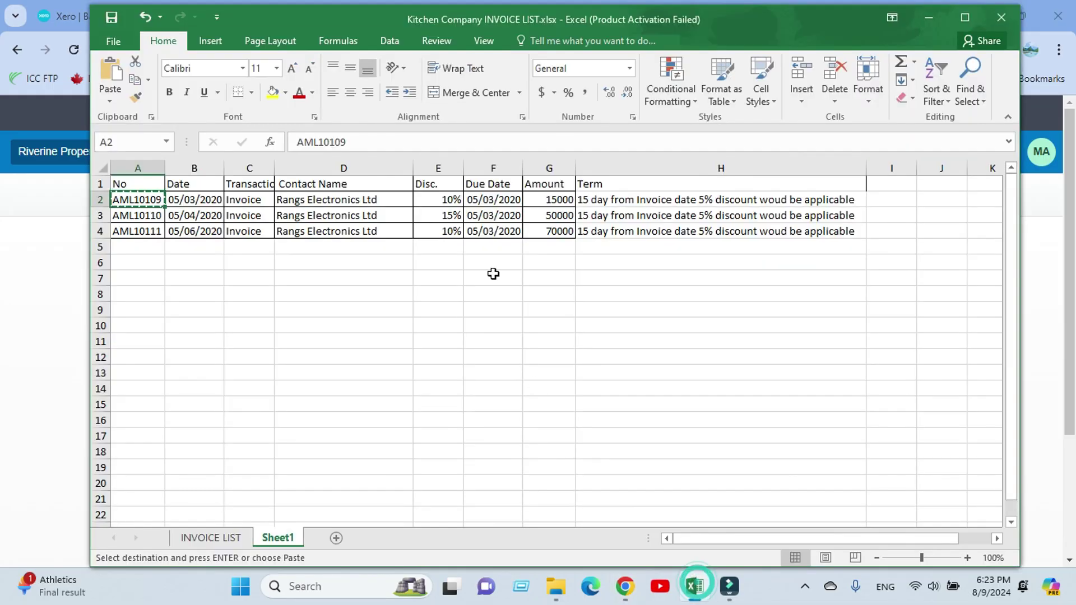
left_click(533, 199)
type("40000")
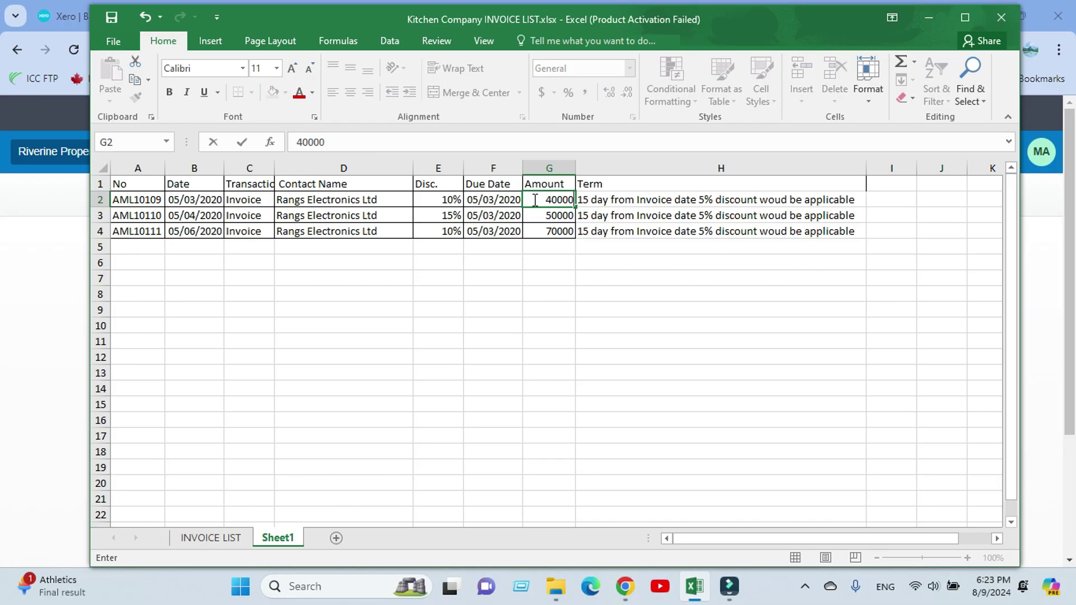
key("Return")
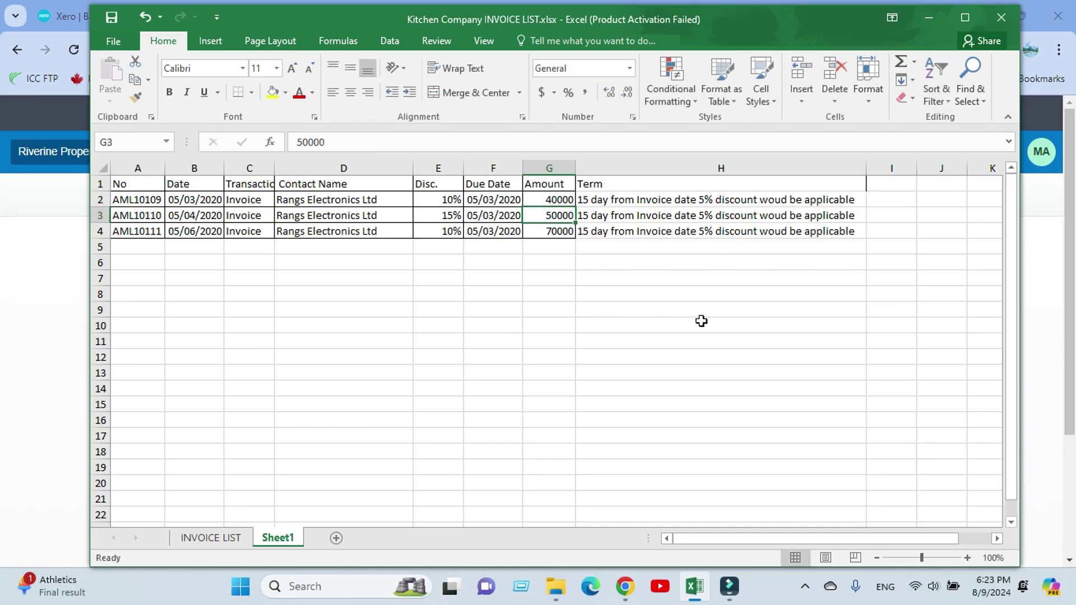
left_click(935, 22)
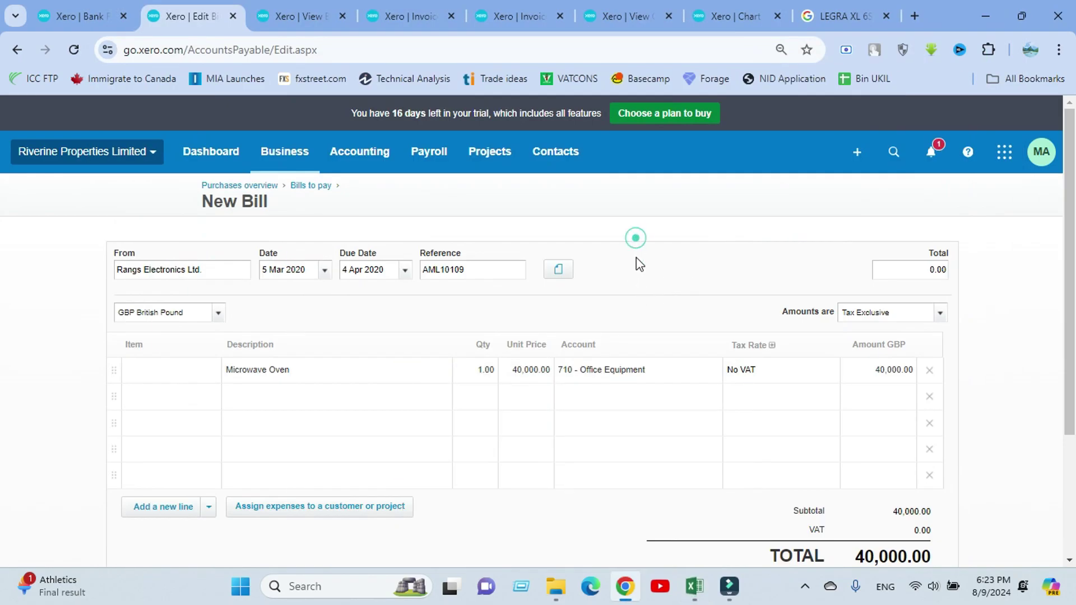
left_click(658, 260)
Step: Fill the second bill line with the description Trade discount 10%, quantity 1 and unit price 4000
left_click(338, 398)
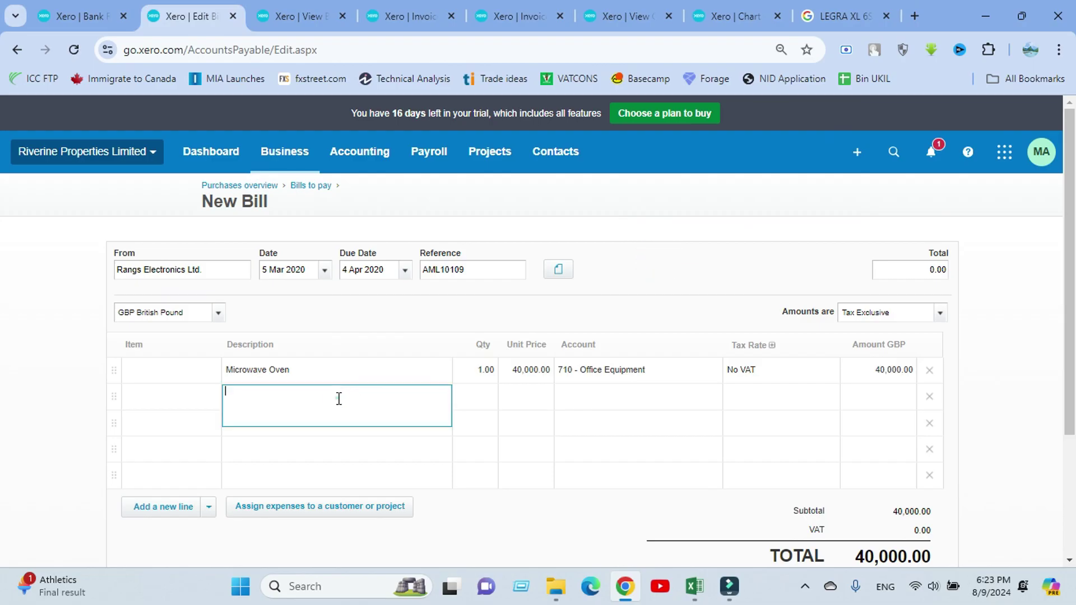
left_click(577, 394)
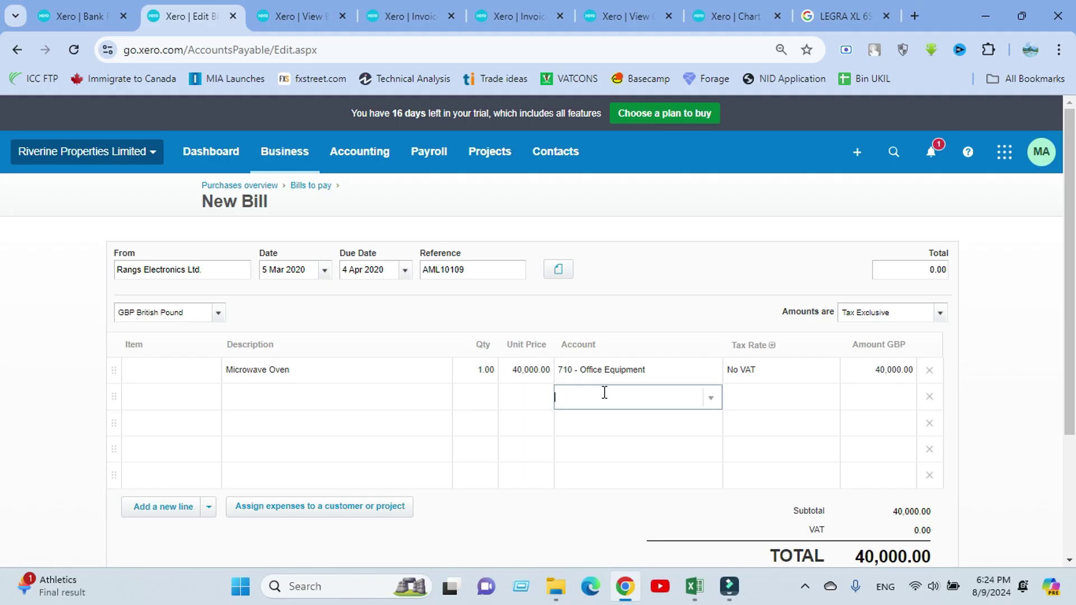
left_click(344, 402)
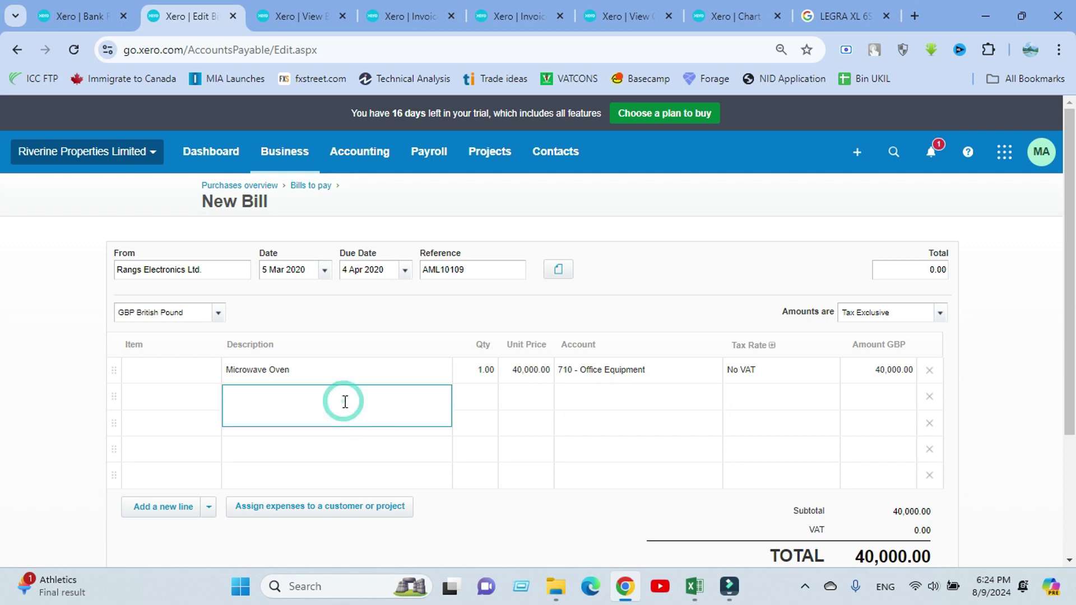
type("Trade discount 10%")
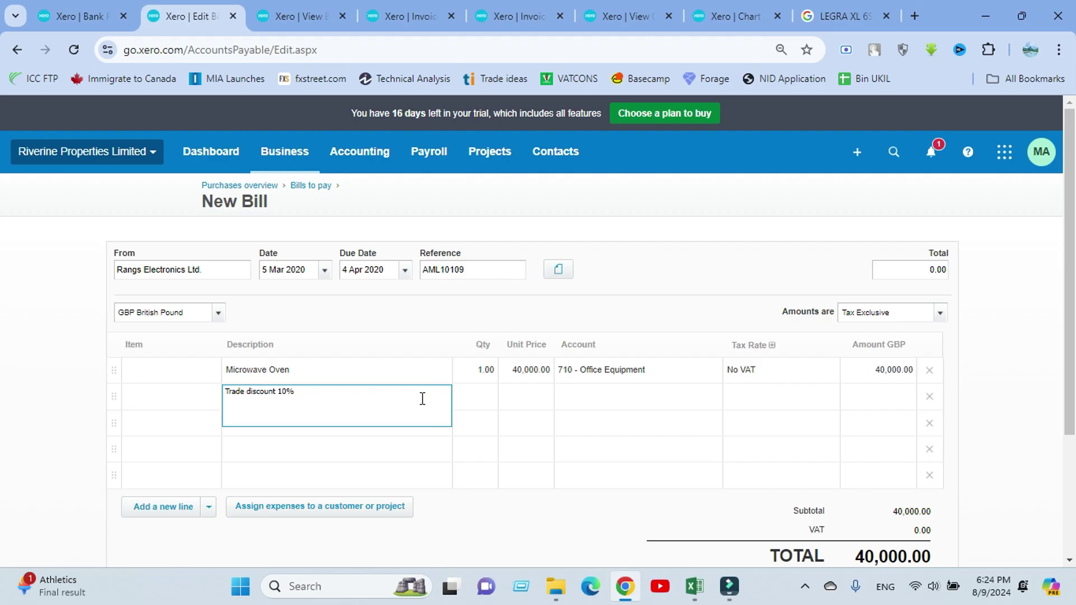
left_click(475, 399)
type("1")
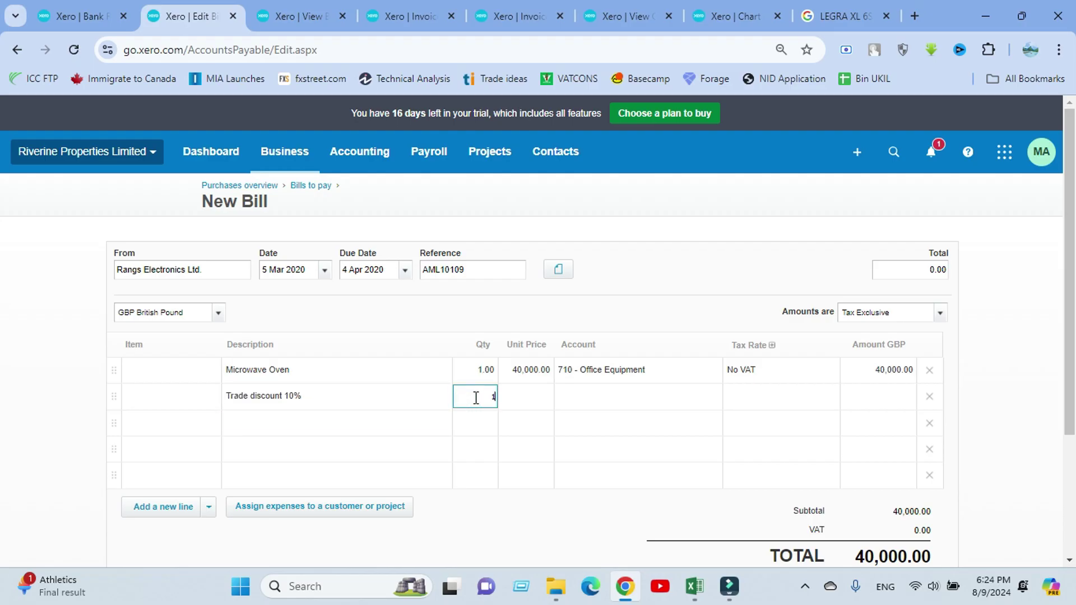
left_click(525, 399)
type("4,")
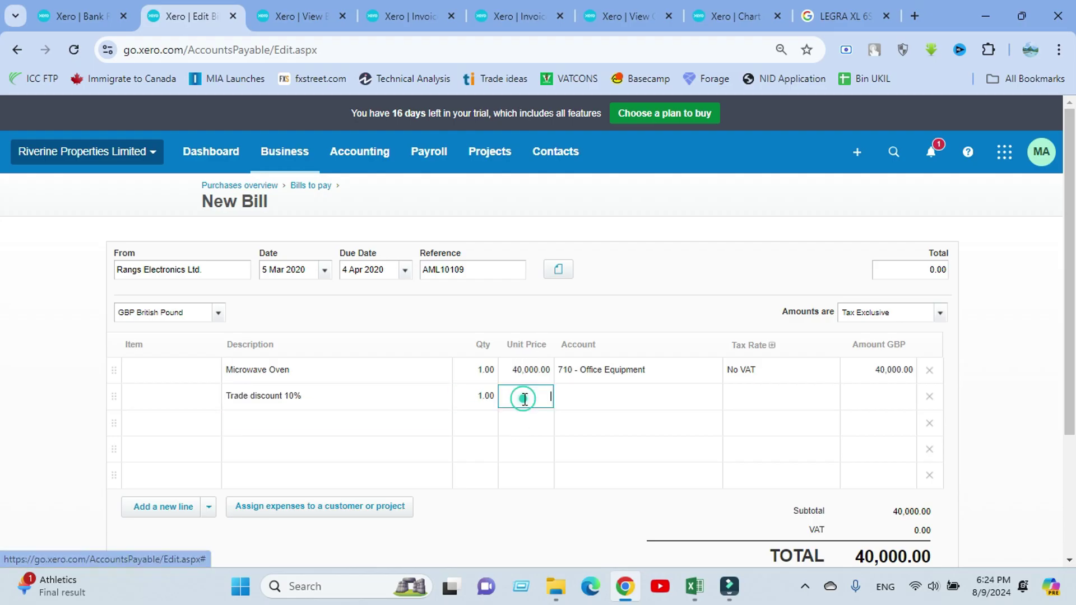
type("000")
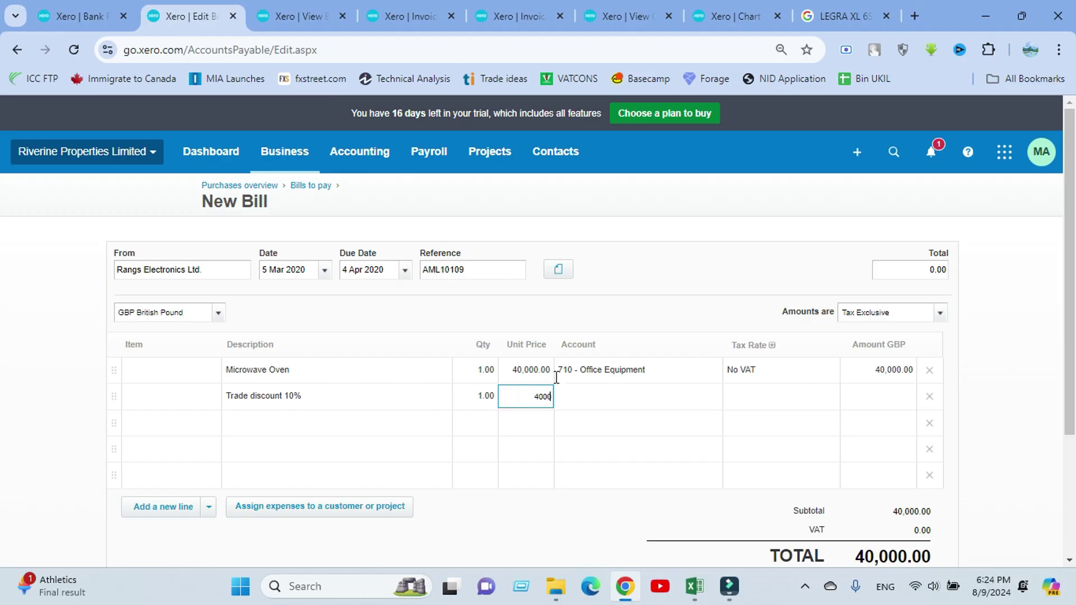
left_click(647, 280)
scroll(647, 280, "down", 3)
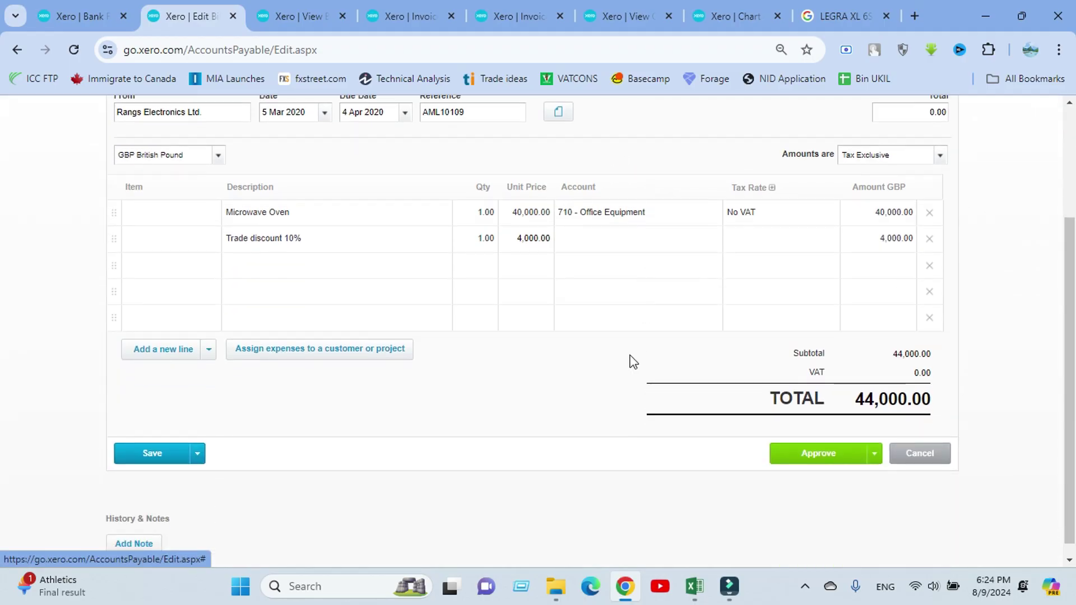
double_click(598, 375)
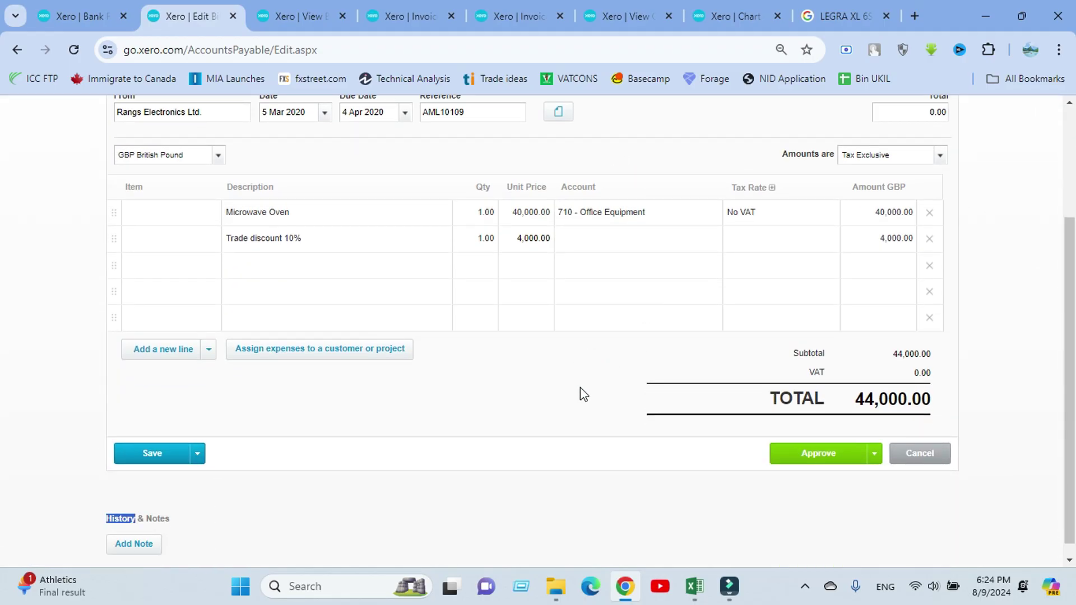
left_click(580, 388)
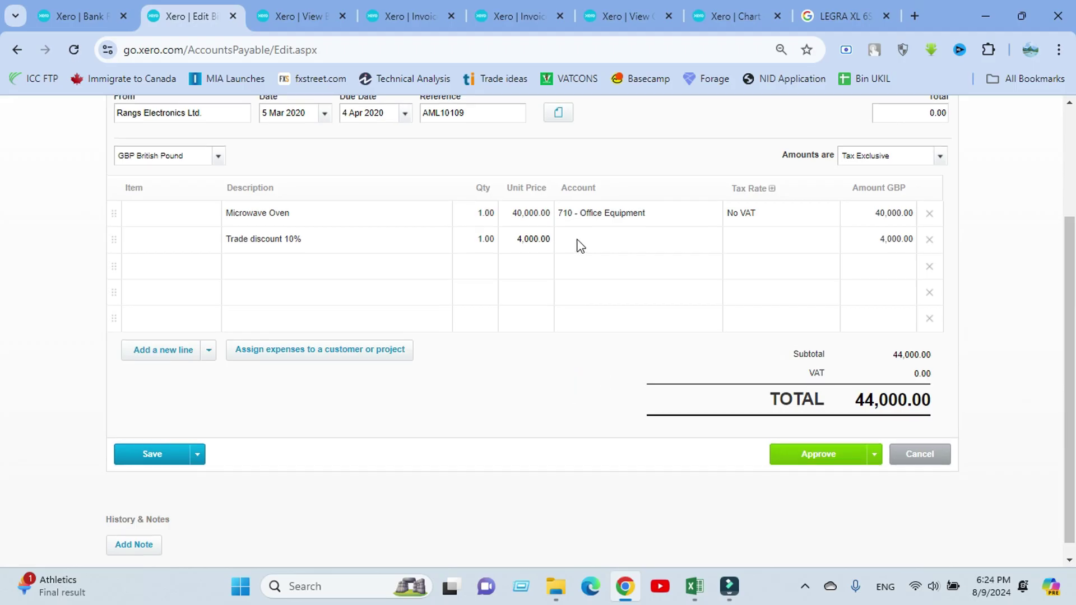
Step: Make the unit price of the Trade discount 10% line negative, at -4,000.00
scroll(580, 245, "up", 2)
left_click(519, 318)
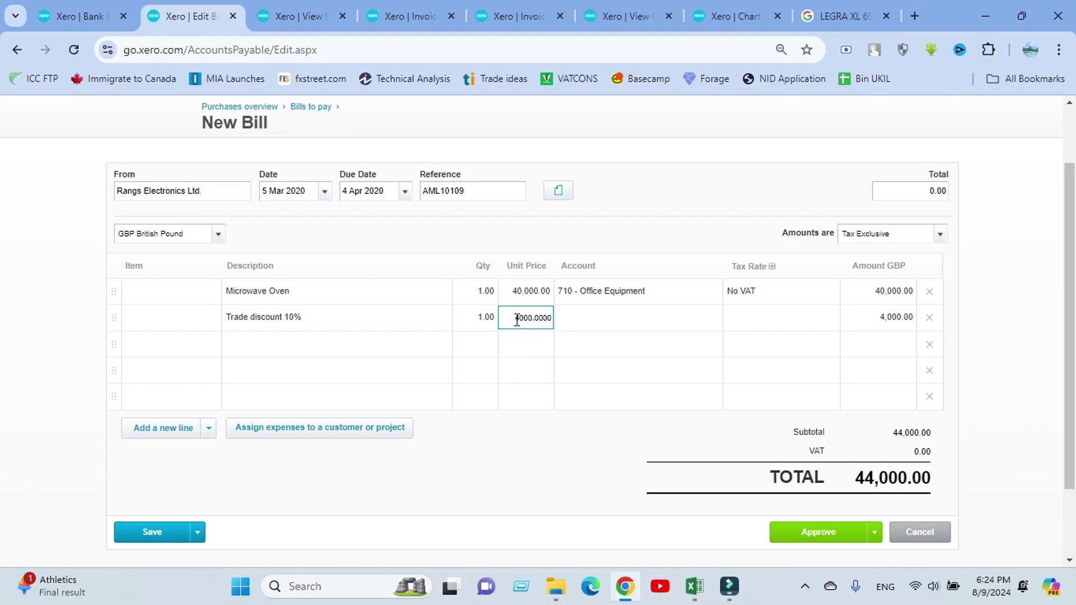
type("-")
left_click(564, 440)
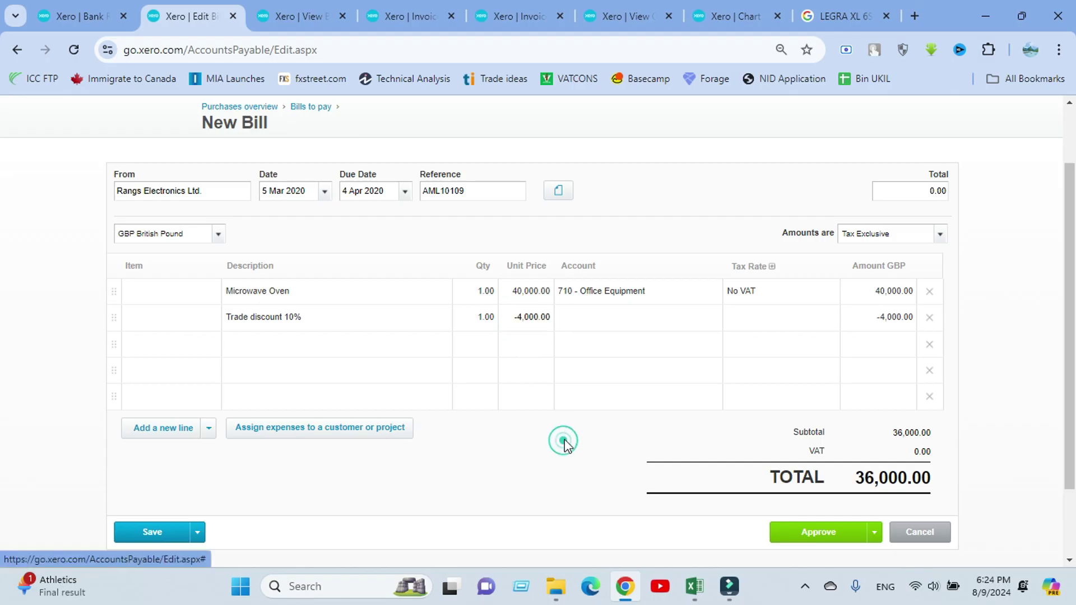
left_click(538, 463)
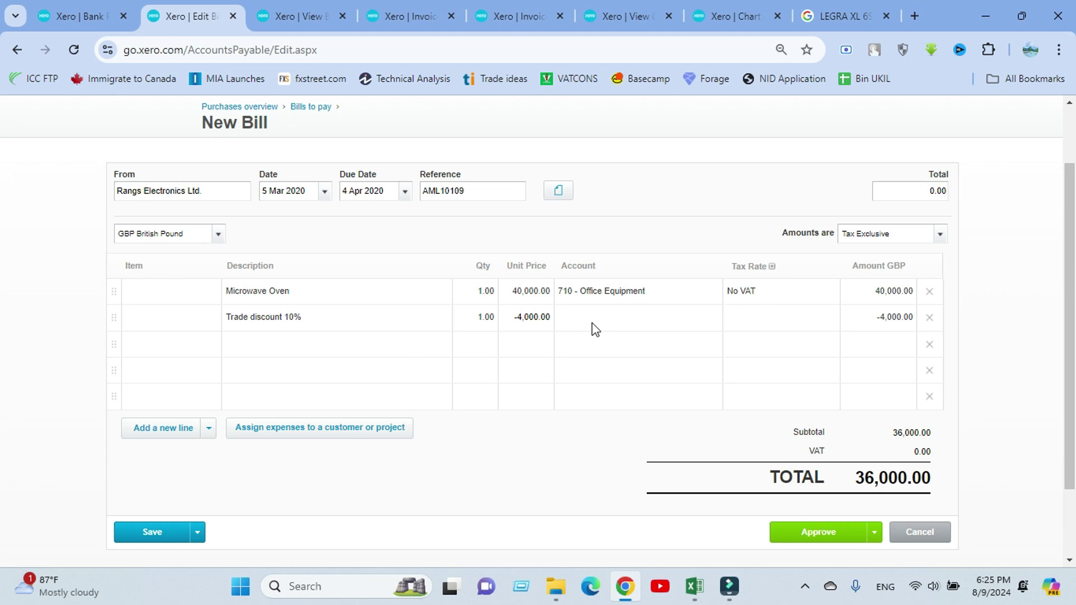
Step: Assign the Trade discount 10% line to the account 710 - Office Equipment
left_click(681, 198)
left_click(584, 321)
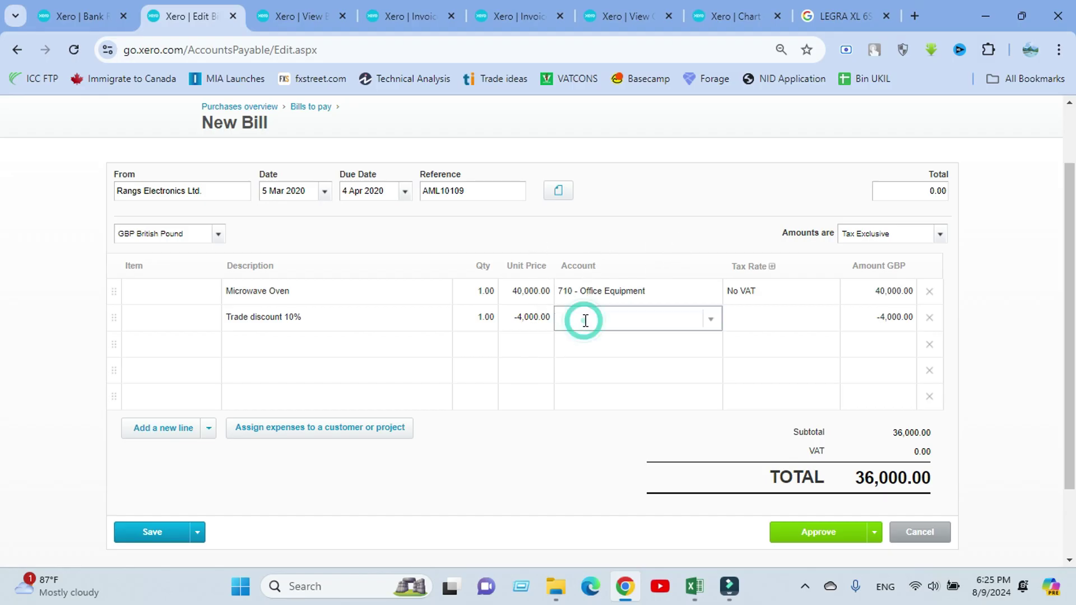
type("710")
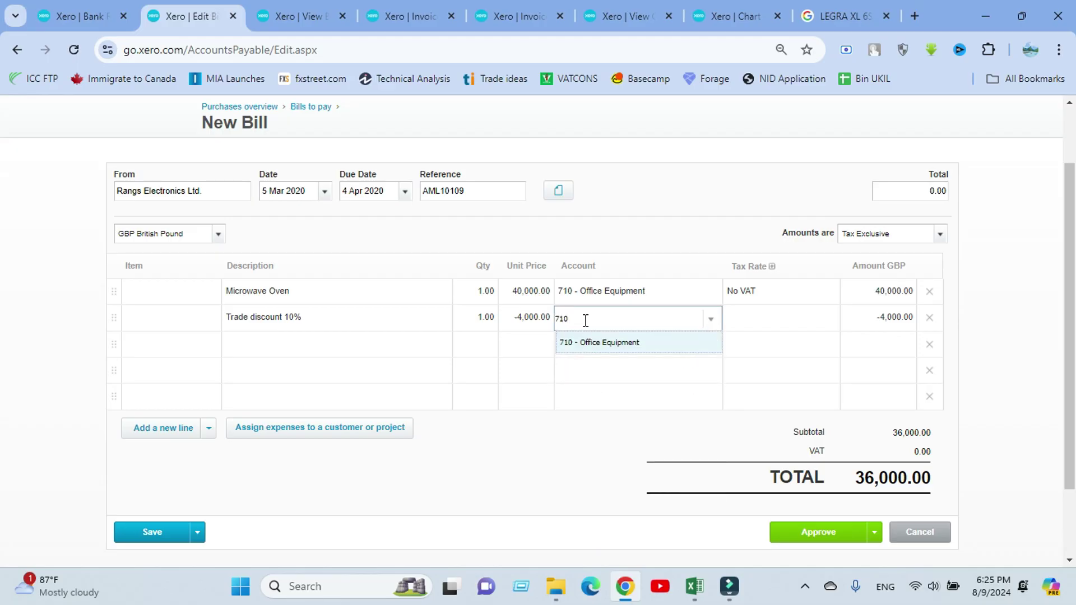
left_click(586, 339)
left_click(554, 463)
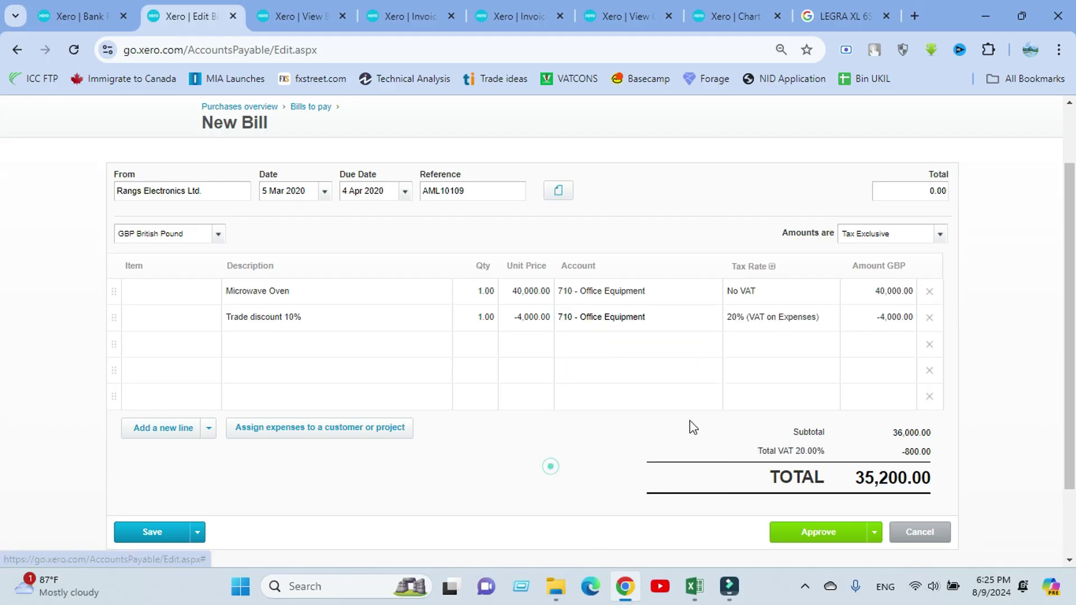
Step: Set the tax rate of the Trade discount 10% line to No VAT
left_click(768, 318)
left_click(824, 325)
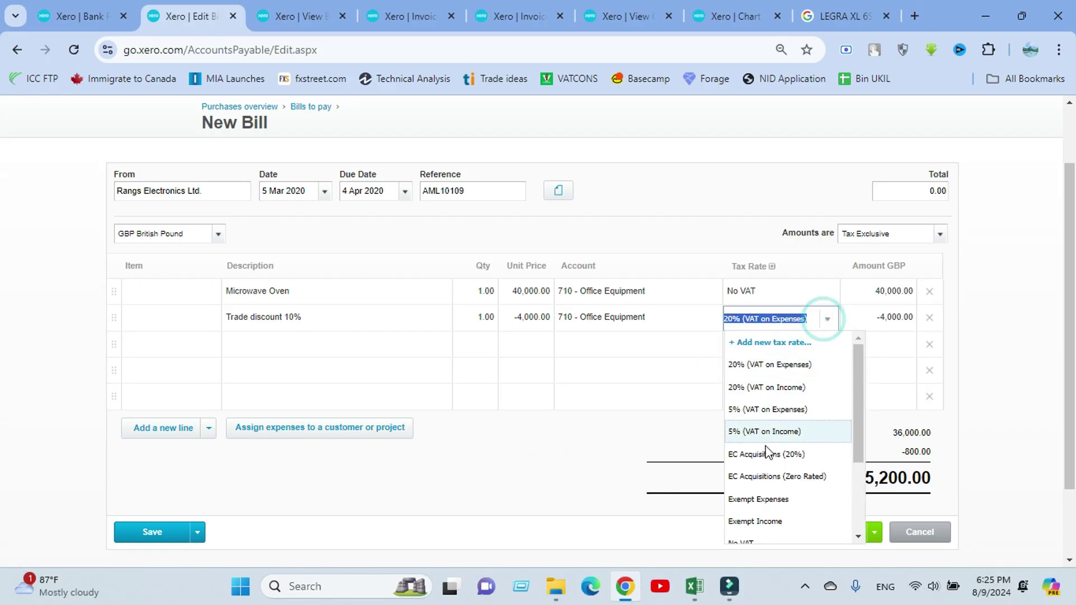
scroll(767, 502, "down", 2)
left_click(741, 467)
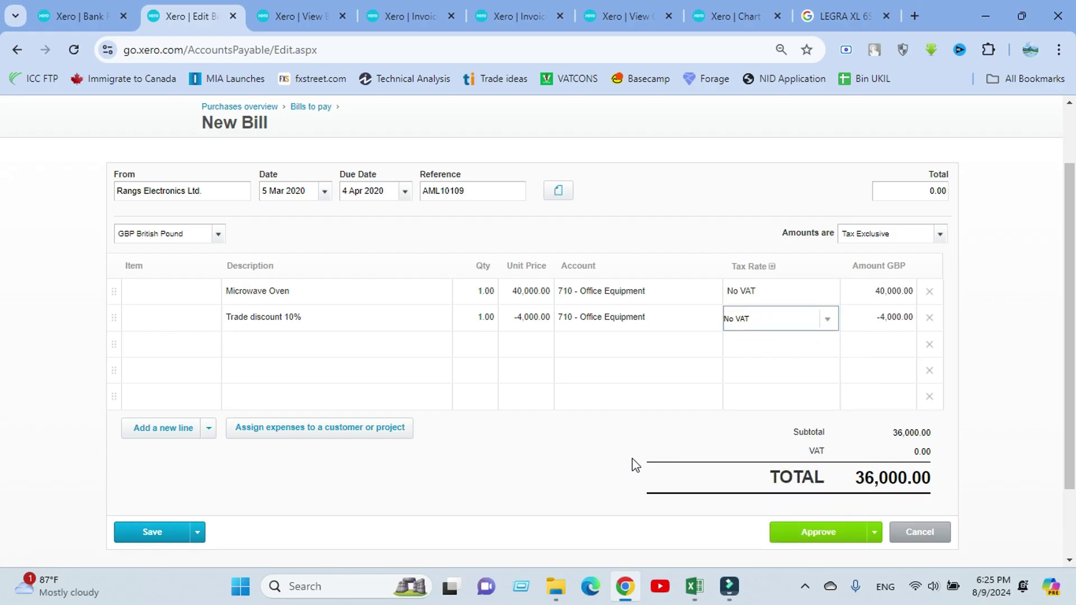
left_click(632, 459)
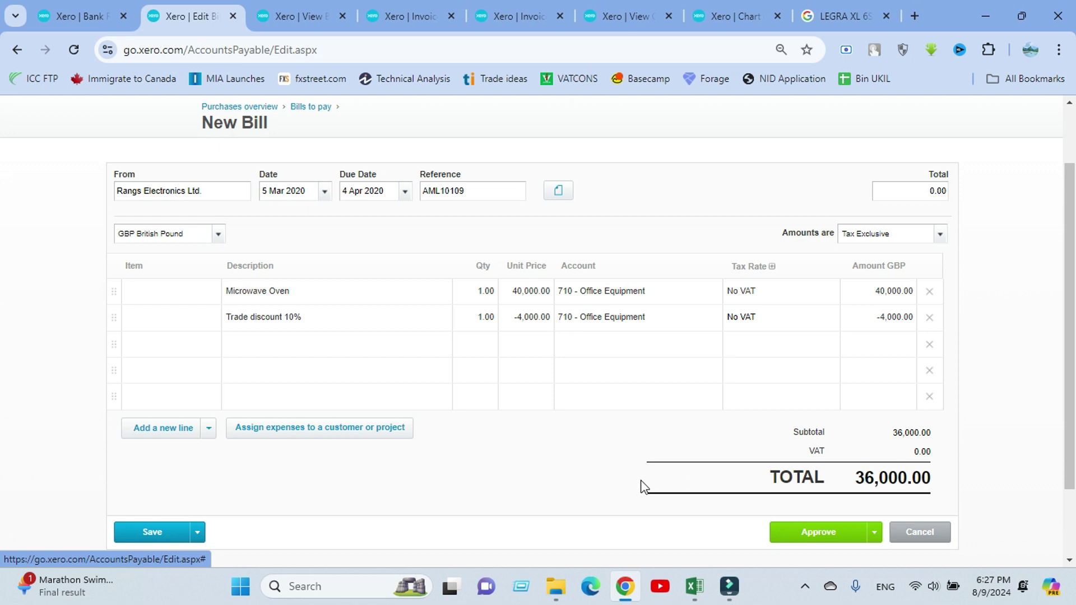
Step: Approve the Rangs Electronics Ltd. bill
left_click(561, 443)
left_click(613, 181)
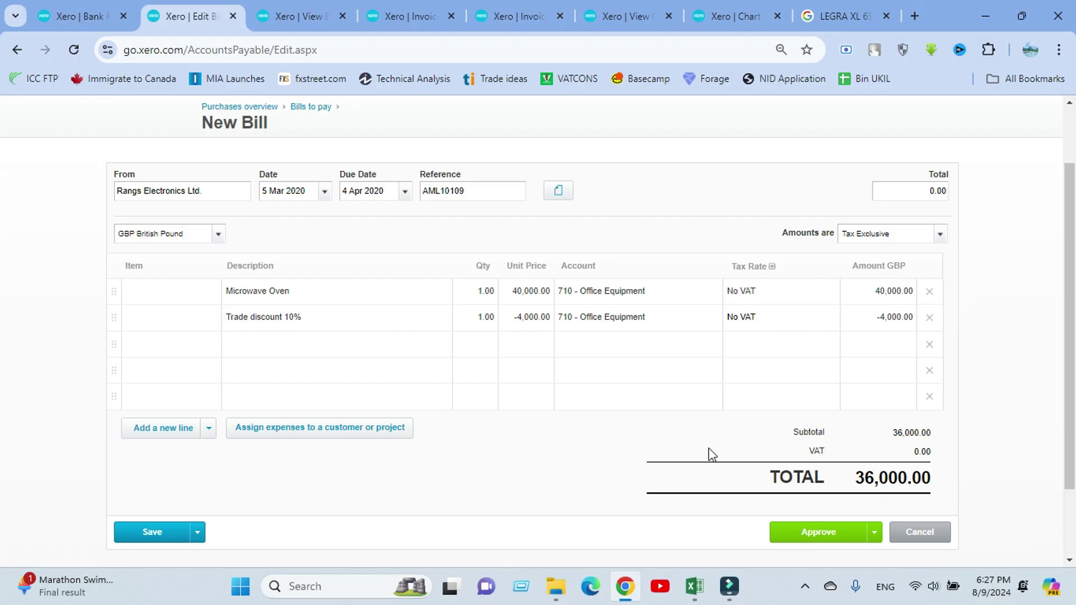
left_click(812, 536)
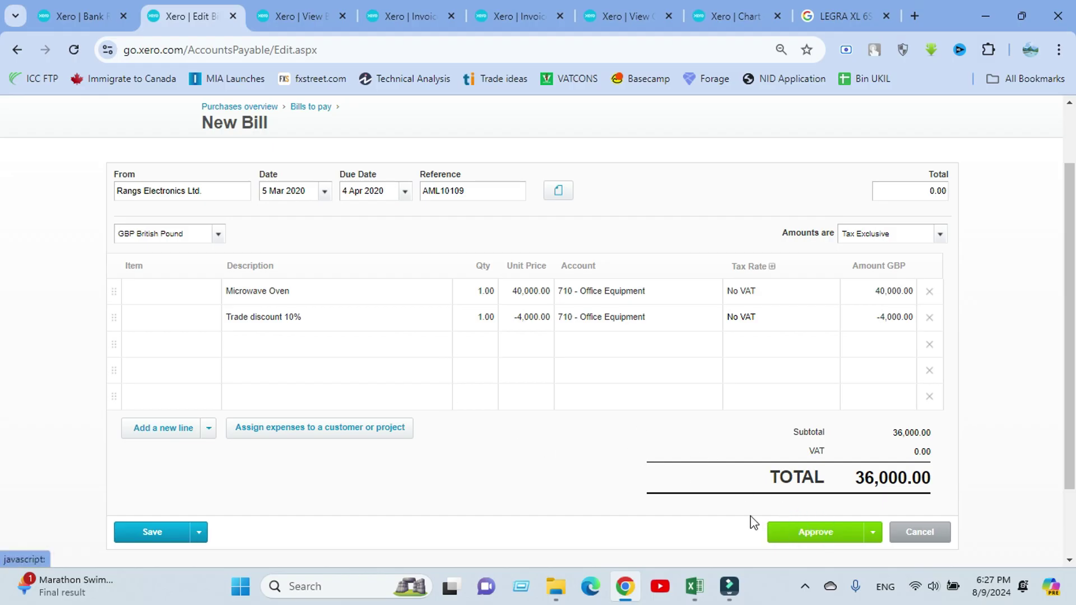